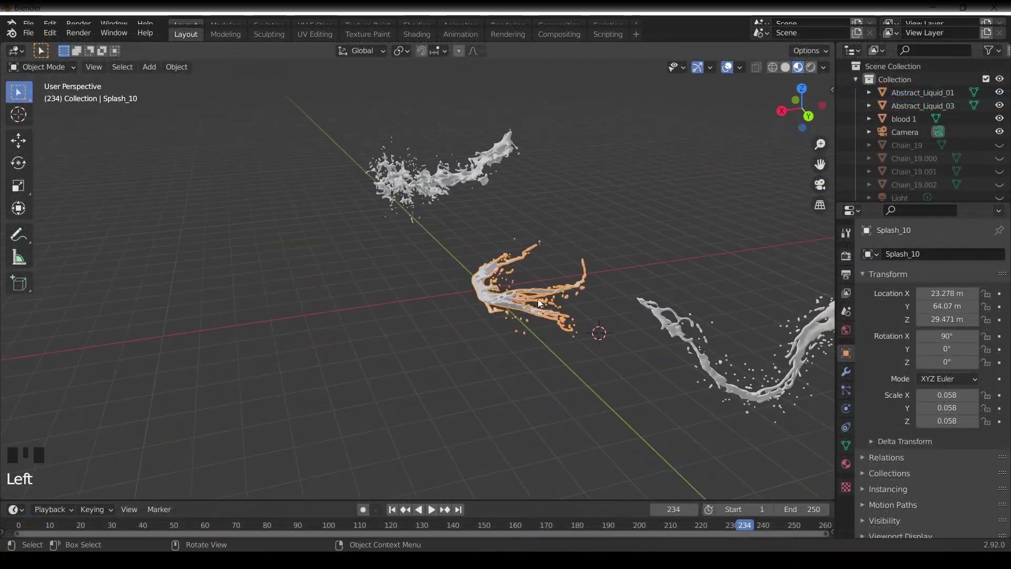
- Select the Abstract_Liquid_03 splash and look at its material settings and the render engine options
{"action": "middle_click_drag", "start_coordinate": [542, 294], "coordinate": [427, 300], "text": "shift"}
{"action": "scroll", "coordinate": [426, 301], "scroll_direction": "up", "scroll_amount": 2}
{"action": "left_click", "coordinate": [922, 105]}
{"action": "left_click", "coordinate": [845, 463]}
{"action": "left_click", "coordinate": [846, 256]}
{"action": "left_click", "coordinate": [963, 254]}
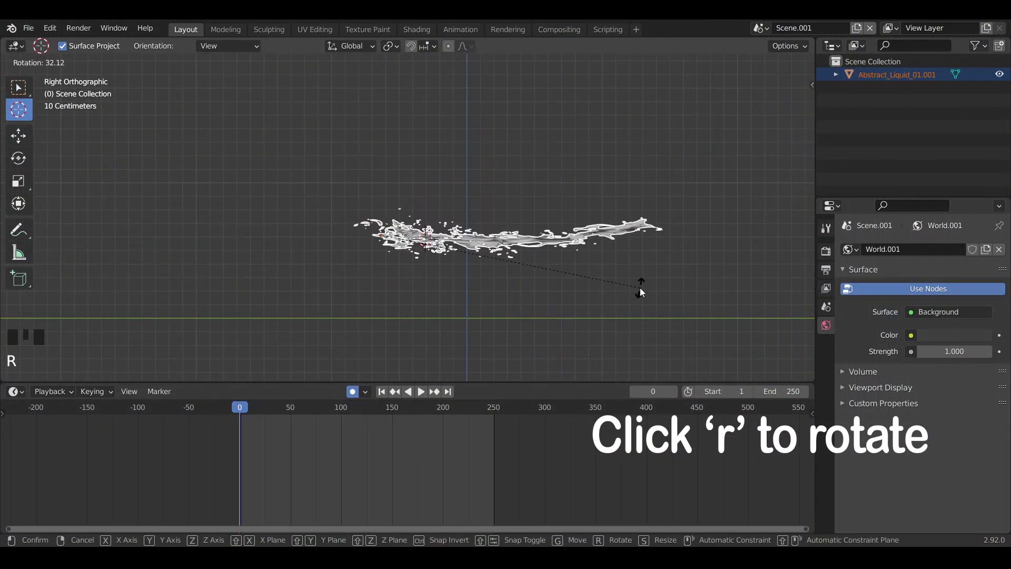
- Rotate the Abstract_Liquid_01.001 splash to lie nearly level in the right orthographic view and move it toward negative Y
{"action": "left_click", "coordinate": [640, 287]}
{"action": "key", "text": "g"}
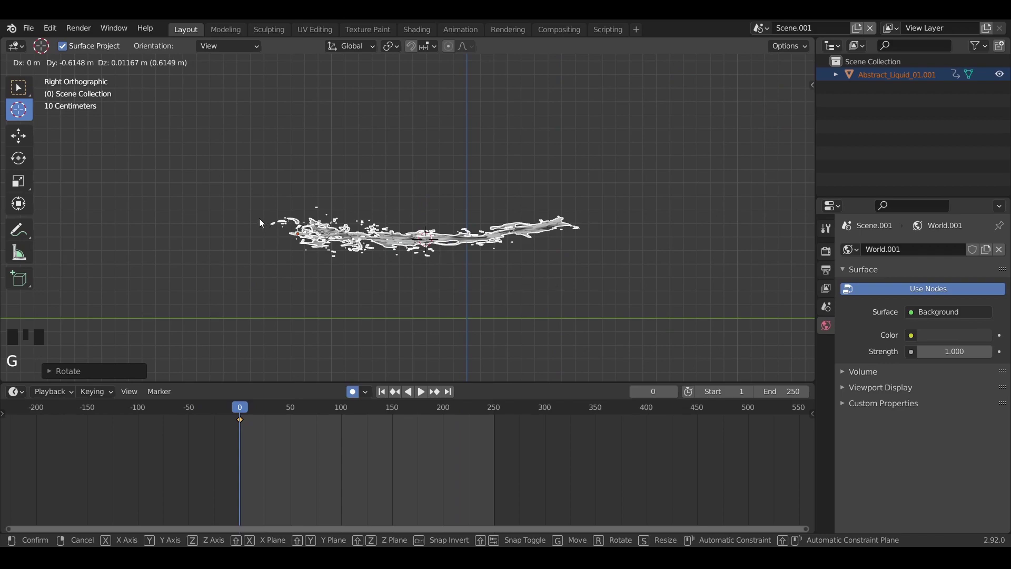
{"action": "left_click", "coordinate": [356, 287]}
- Place the 3D cursor at the scattered-droplet end of the splash and set the object's origin to the 3D cursor
{"action": "left_click", "coordinate": [322, 240]}
{"action": "left_click", "coordinate": [346, 227]}
{"action": "left_click", "coordinate": [18, 109]}
{"action": "left_click", "coordinate": [295, 230]}
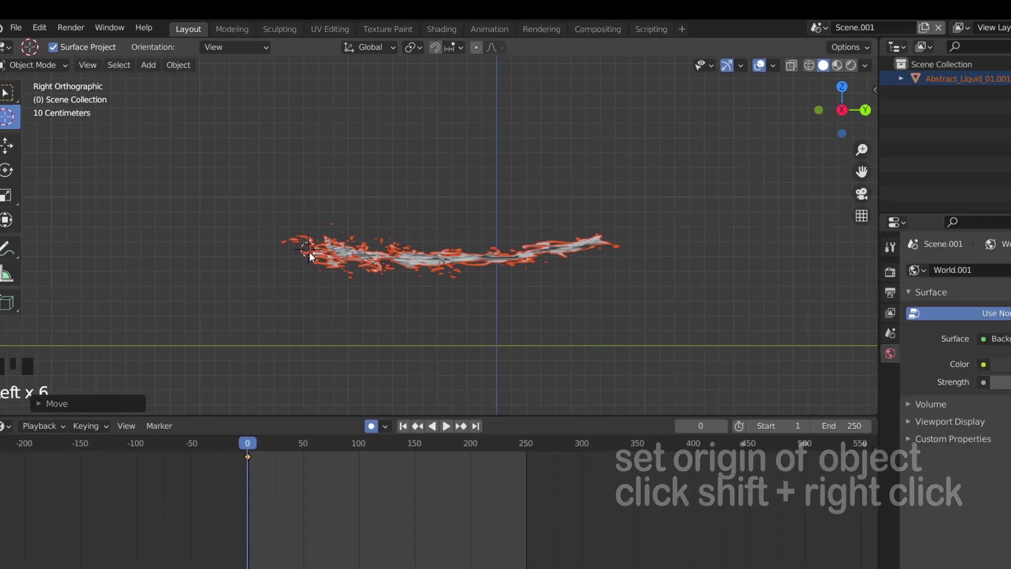
{"action": "left_click", "coordinate": [177, 62]}
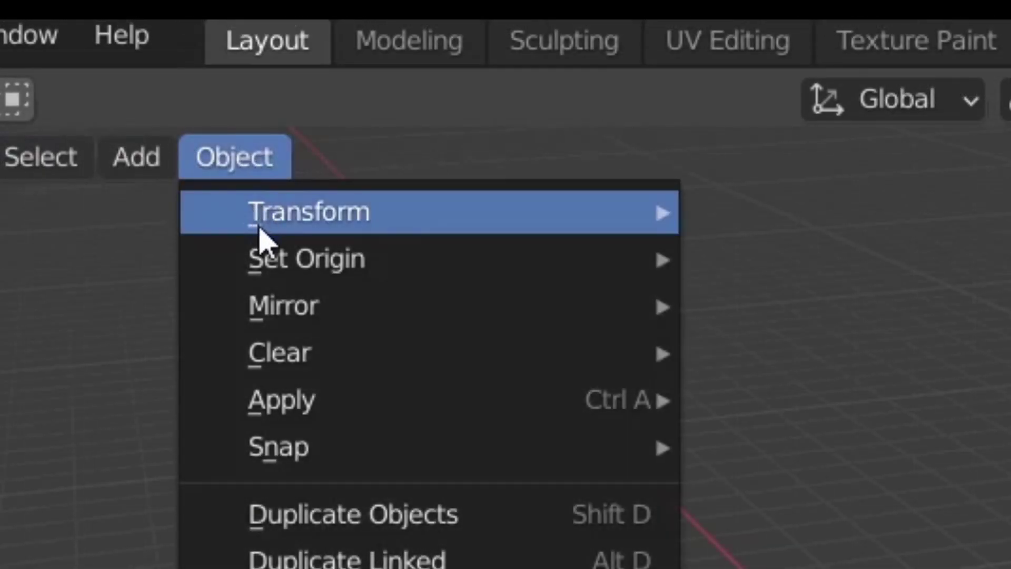
{"action": "mouse_move", "coordinate": [188, 90]}
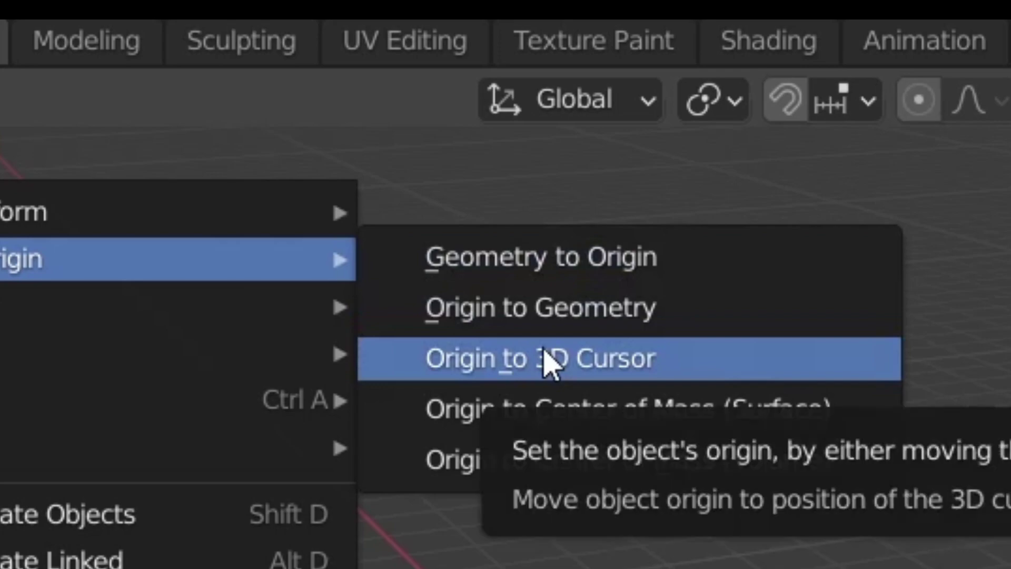
{"action": "left_click", "coordinate": [547, 363]}
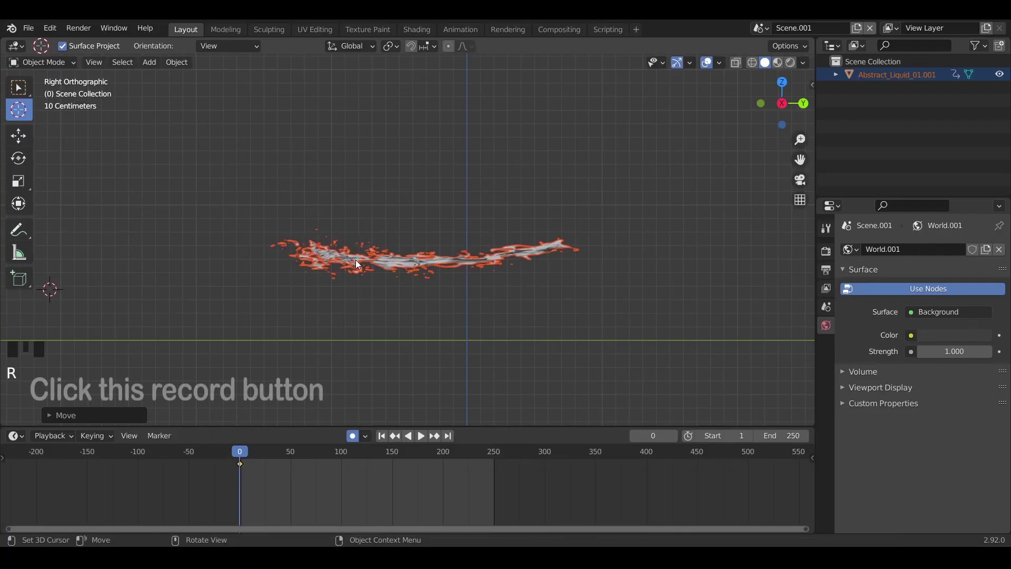
- Scale the splash down at frame 0 and insert a Location, Rotation & Scale keyframe
{"action": "key", "text": "s"}
{"action": "left_click", "coordinate": [421, 222]}
{"action": "key", "text": "i"}
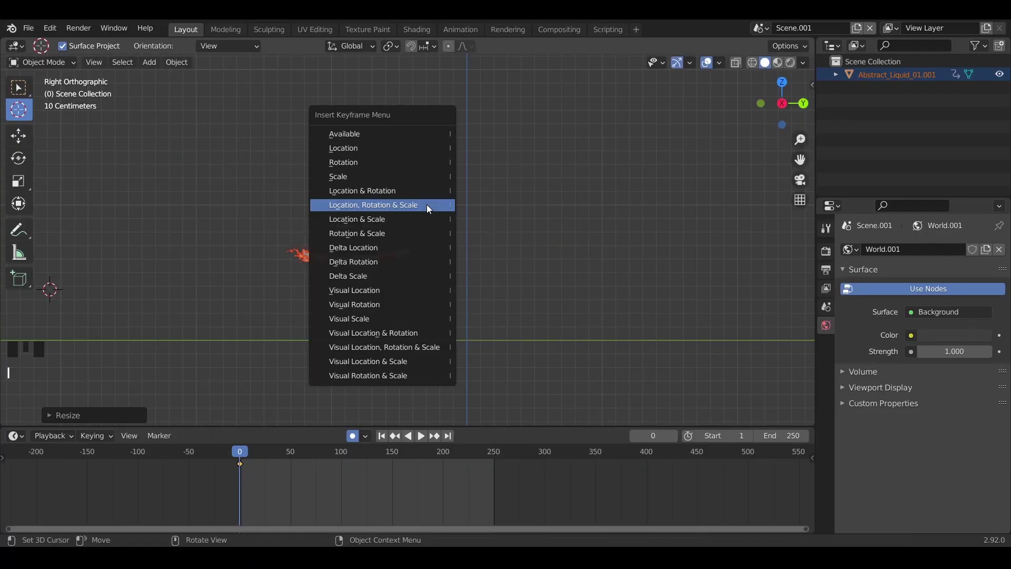
- Go to frame 143 and scale the splash up uniformly so that auto keying records its growth
{"action": "left_click", "coordinate": [256, 451]}
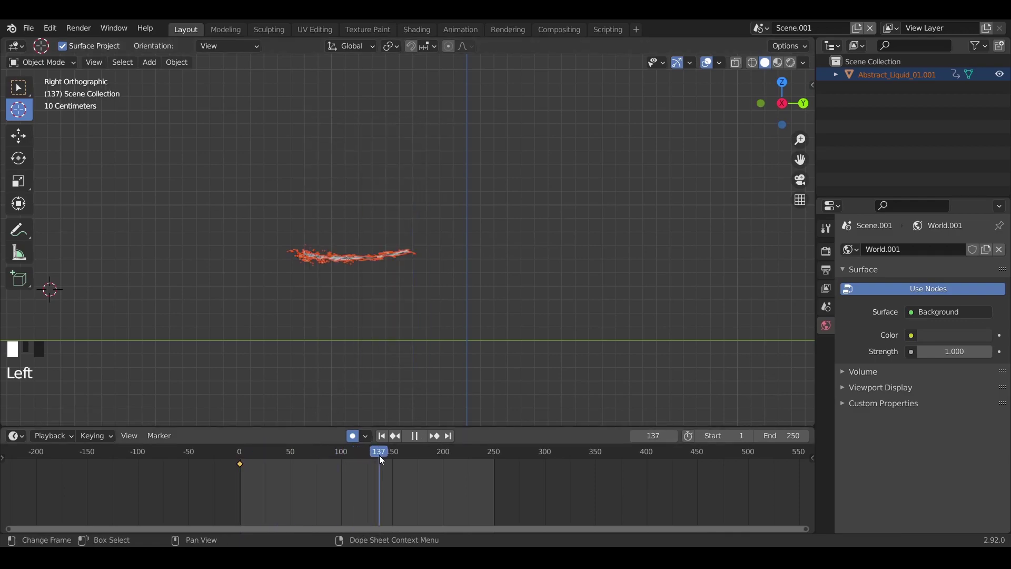
{"action": "key", "text": "space"}
{"action": "key", "text": "s"}
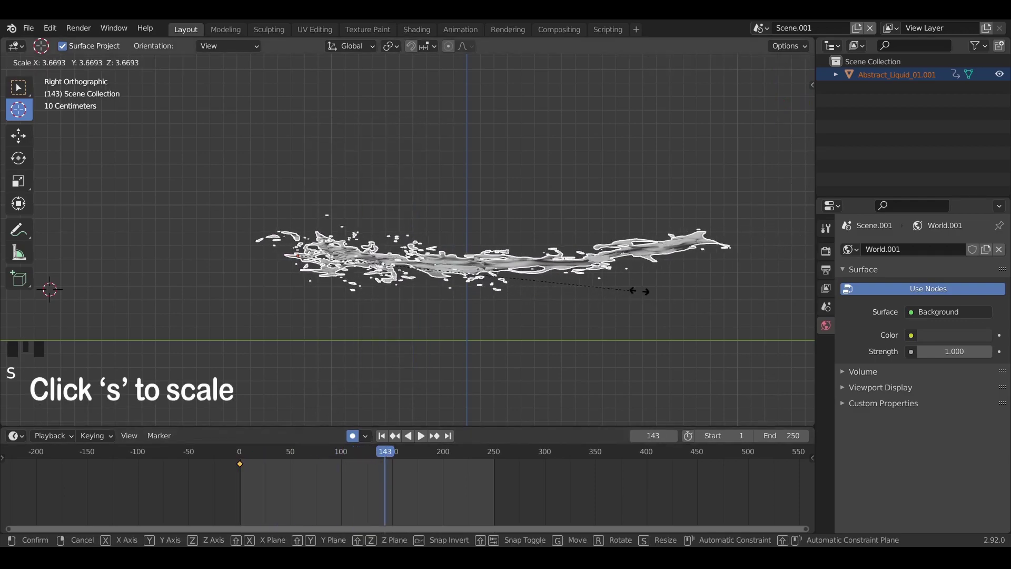
{"action": "left_click", "coordinate": [712, 305]}
- Go to frame 197, scale the splash along the Y axis and insert a Location, Rotation & Scale keyframe
{"action": "key", "text": "space"}
{"action": "left_click", "coordinate": [243, 468]}
{"action": "left_click", "coordinate": [396, 462]}
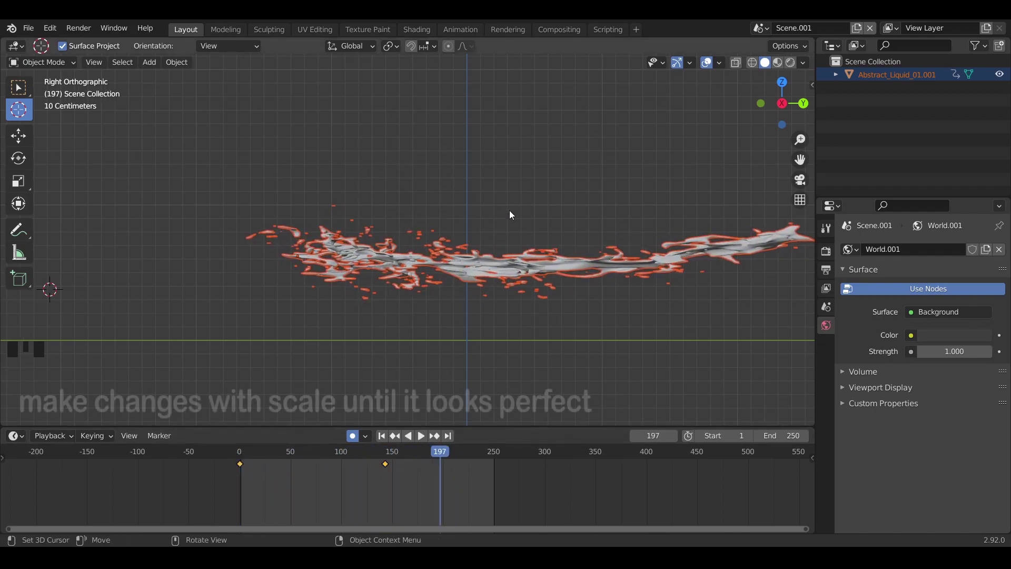
{"action": "key", "text": "space"}
{"action": "scroll", "coordinate": [449, 327], "scroll_direction": "down", "scroll_amount": 3}
{"action": "middle_click_drag", "start_coordinate": [512, 219], "coordinate": [472, 236], "text": "shift"}
{"action": "scroll", "coordinate": [420, 238], "scroll_direction": "up", "scroll_amount": 2}
{"action": "key", "text": "s"}
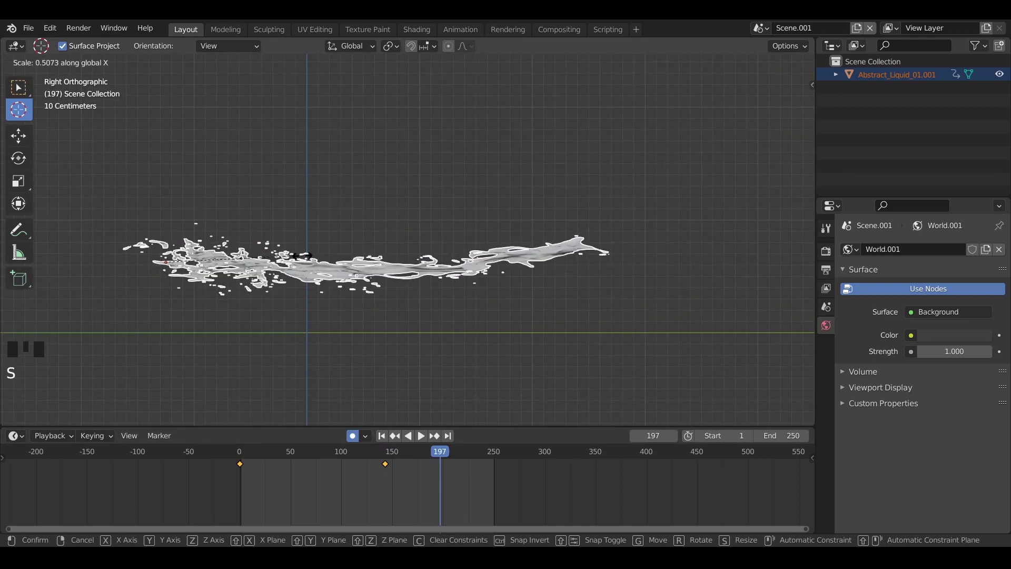
{"action": "key", "text": "y"}
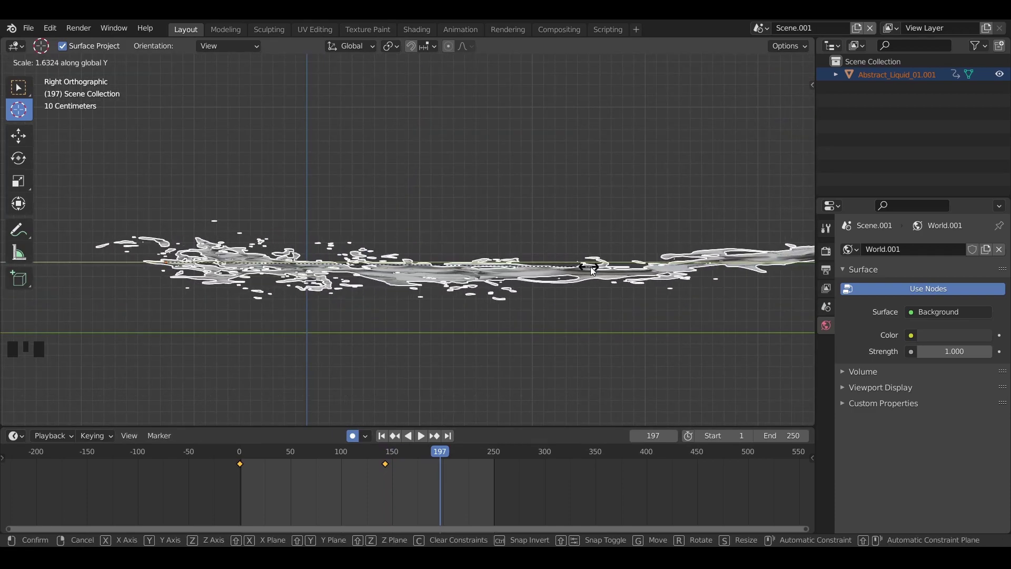
{"action": "right_click", "coordinate": [587, 258]}
{"action": "key", "text": "i"}
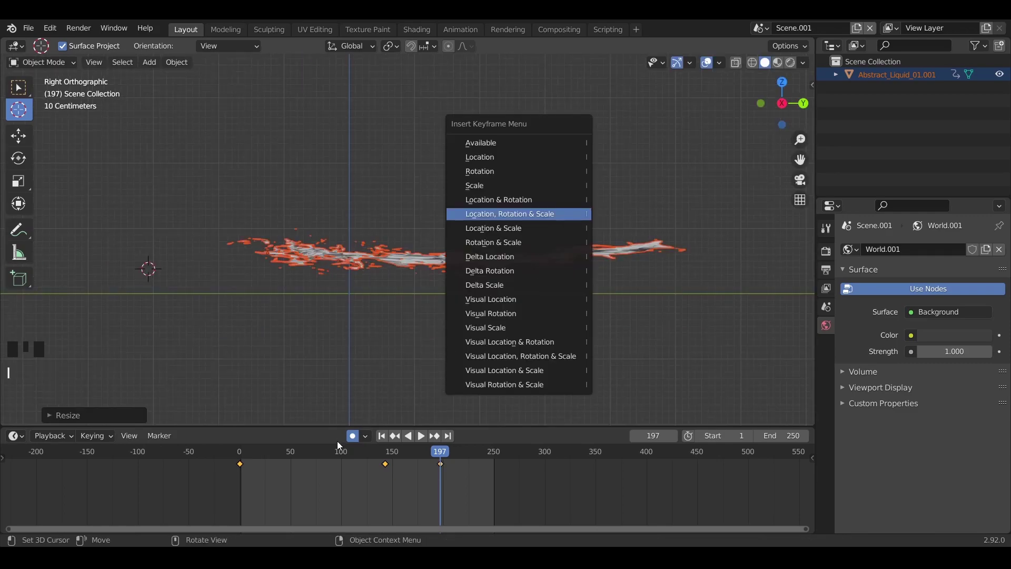
- Play back the animation of both splashes and inspect it from different angles
{"action": "key", "text": "space"}
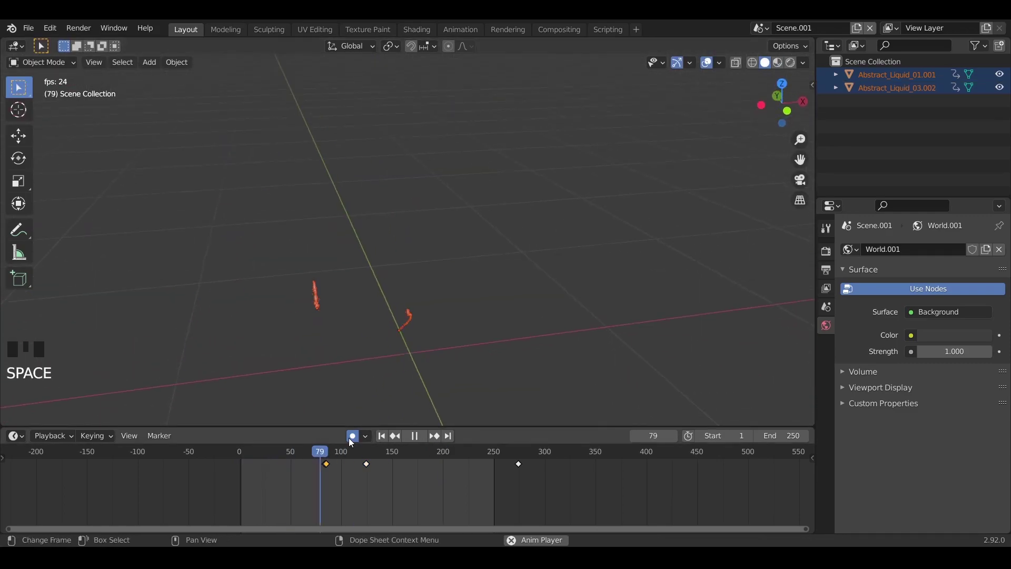
{"action": "middle_click_drag", "start_coordinate": [349, 438], "coordinate": [474, 230]}
{"action": "scroll", "coordinate": [474, 231], "scroll_direction": "down", "scroll_amount": 2}
{"action": "middle_click_drag", "start_coordinate": [547, 282], "coordinate": [363, 333]}
- Switch to the character scene named Scene and go to frame 181
{"action": "left_click", "coordinate": [760, 28]}
{"action": "left_click", "coordinate": [779, 52]}
{"action": "scroll", "coordinate": [480, 329], "scroll_direction": "up", "scroll_amount": 3}
{"action": "middle_click_drag", "start_coordinate": [492, 337], "coordinate": [469, 241], "text": "ctrl"}
{"action": "left_click_drag", "start_coordinate": [371, 451], "coordinate": [423, 451]}
{"action": "mouse_move", "coordinate": [453, 326]}
{"action": "middle_mouse_down"}
{"action": "mouse_move", "coordinate": [476, 303]}
{"action": "mouse_move", "coordinate": [388, 296]}
{"action": "mouse_move", "coordinate": [432, 336]}
{"action": "mouse_move", "coordinate": [409, 311]}
{"action": "mouse_move", "coordinate": [416, 295]}
{"action": "middle_mouse_up"}
{"action": "scroll", "coordinate": [335, 300], "scroll_direction": "down", "scroll_amount": 2}
- Show the scene in Material Preview, select the Abstract_Liquid_03 splash and open the Shading workspace
{"action": "left_click", "coordinate": [778, 62]}
{"action": "left_click", "coordinate": [903, 101]}
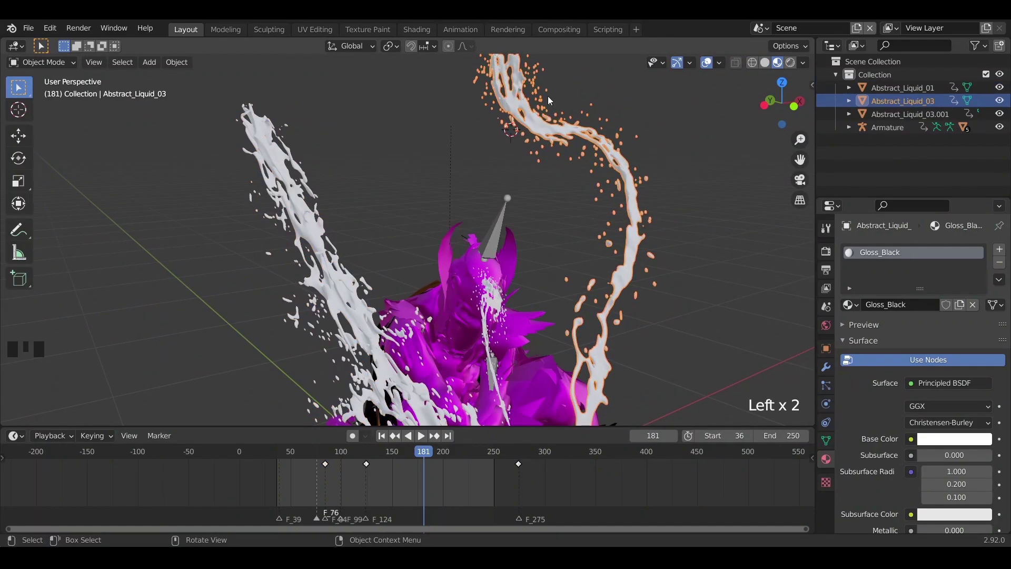
{"action": "left_click", "coordinate": [416, 29]}
{"action": "scroll", "coordinate": [684, 200], "scroll_direction": "up", "scroll_amount": 5}
{"action": "mouse_move", "coordinate": [684, 200]}
{"action": "middle_mouse_down"}
{"action": "mouse_move", "coordinate": [729, 200]}
{"action": "mouse_move", "coordinate": [648, 198]}
{"action": "middle_mouse_up"}
{"action": "key", "text": "space"}
{"action": "key", "text": "space"}
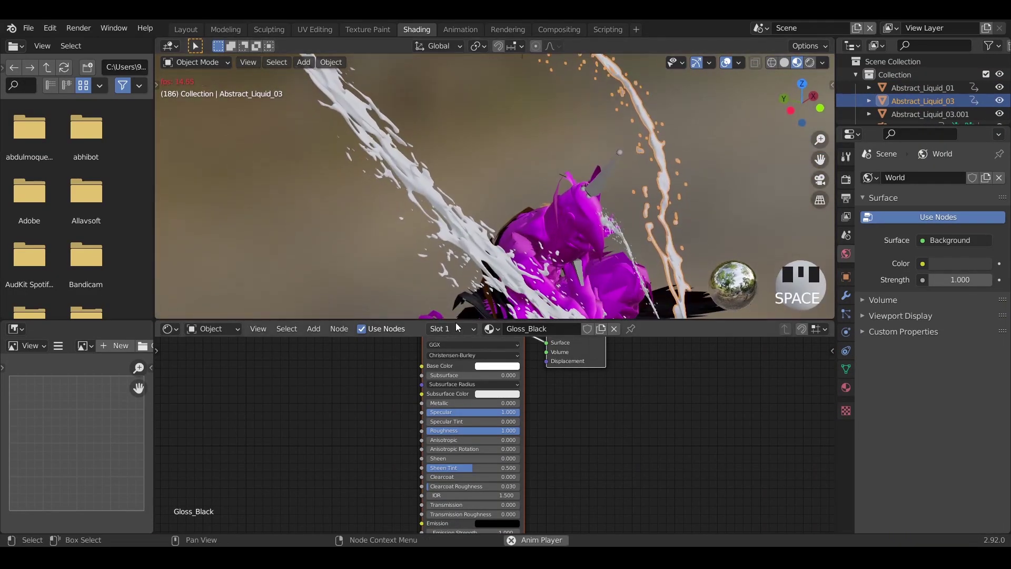
- Assign the existing red Gloss_Black.003 material to the Abstract_Liquid_03 splash
{"action": "left_click", "coordinate": [846, 387]}
{"action": "left_click", "coordinate": [870, 233]}
{"action": "left_click", "coordinate": [727, 266]}
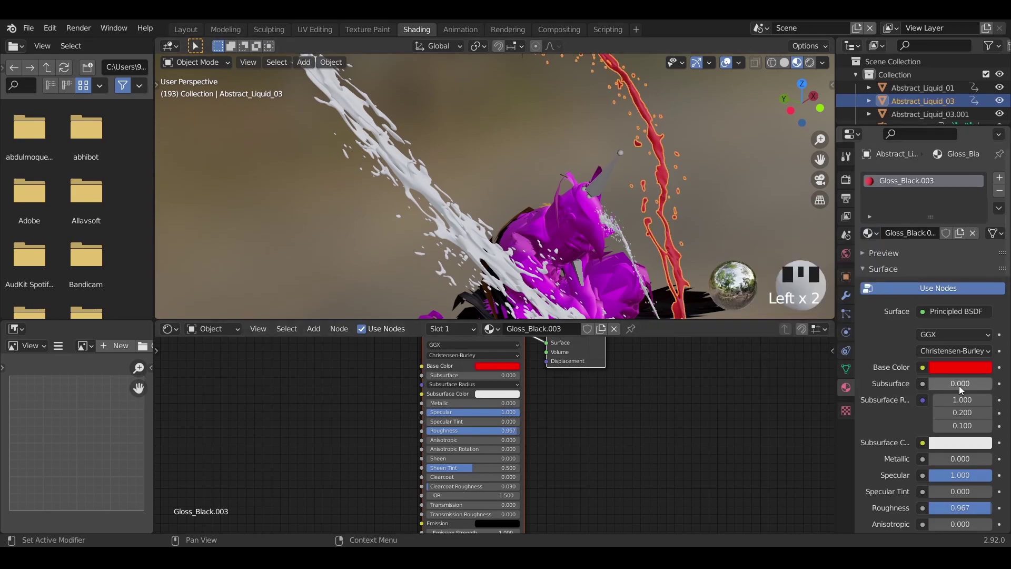
- Raise the Metallic value of the Gloss_Black.003 material to about 0.924
{"action": "scroll", "coordinate": [962, 390], "scroll_direction": "down", "scroll_amount": 2}
{"action": "scroll", "coordinate": [422, 442], "scroll_direction": "up", "scroll_amount": 5}
{"action": "scroll", "coordinate": [423, 442], "scroll_direction": "down", "scroll_amount": 2}
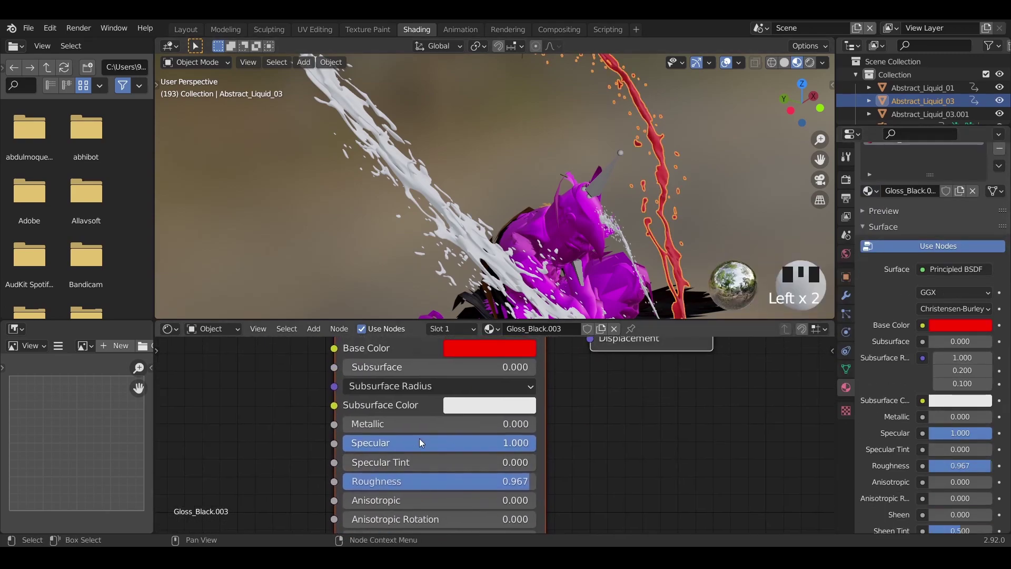
{"action": "left_click_drag", "start_coordinate": [363, 424], "coordinate": [416, 423]}
{"action": "scroll", "coordinate": [583, 214], "scroll_direction": "up", "scroll_amount": 2}
{"action": "left_click", "coordinate": [845, 182]}
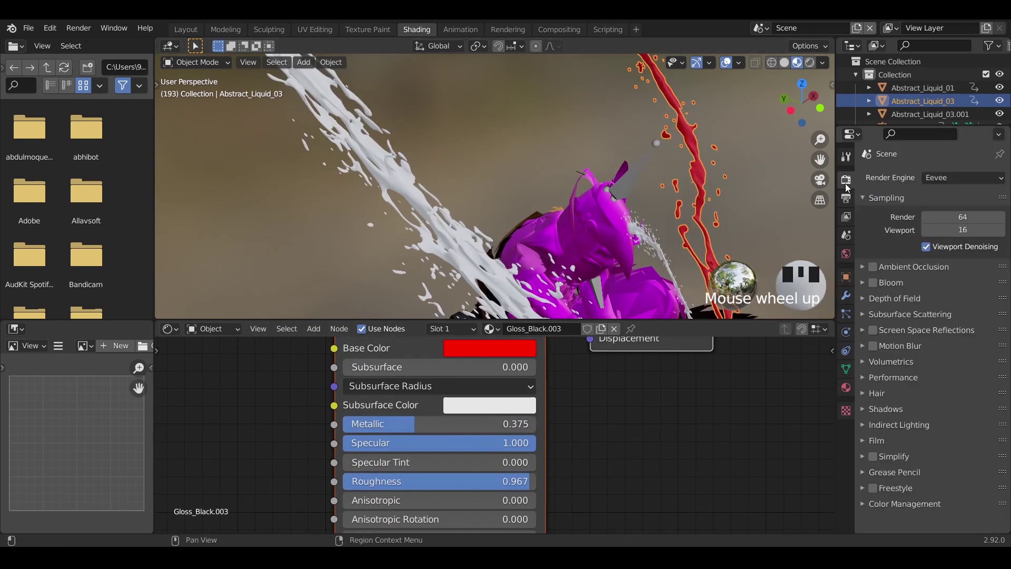
{"action": "left_click", "coordinate": [816, 71]}
{"action": "middle_click_drag", "start_coordinate": [748, 116], "coordinate": [589, 173]}
{"action": "scroll", "coordinate": [502, 435], "scroll_direction": "down", "scroll_amount": 1}
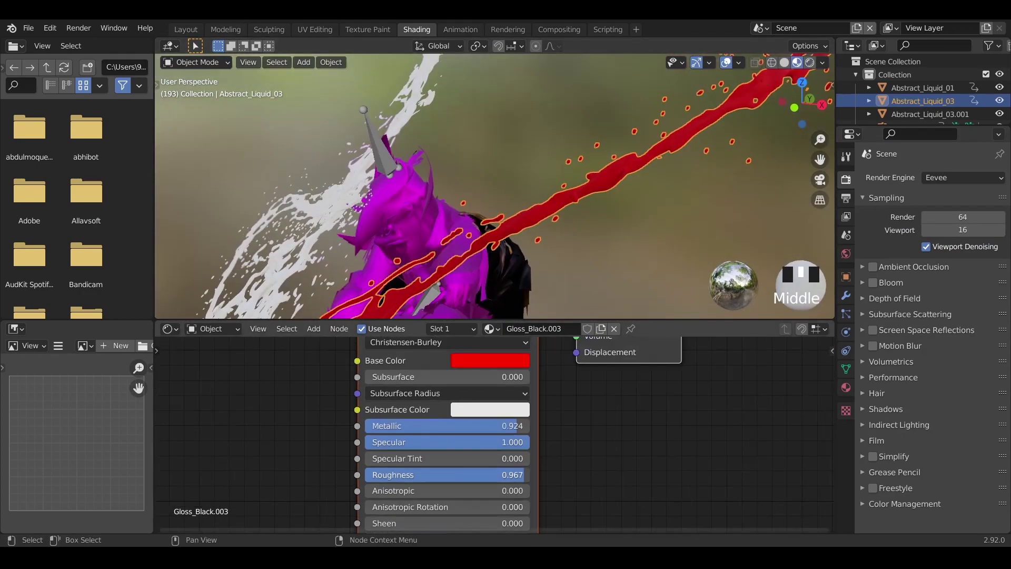
- Lower the Roughness of the Gloss_Black.003 material to about 0.112
{"action": "left_click_drag", "start_coordinate": [427, 475], "coordinate": [433, 474]}
{"action": "middle_click_drag", "start_coordinate": [432, 158], "coordinate": [451, 201]}
{"action": "scroll", "coordinate": [519, 221], "scroll_direction": "up", "scroll_amount": 7}
{"action": "middle_click_drag", "start_coordinate": [521, 226], "coordinate": [421, 179]}
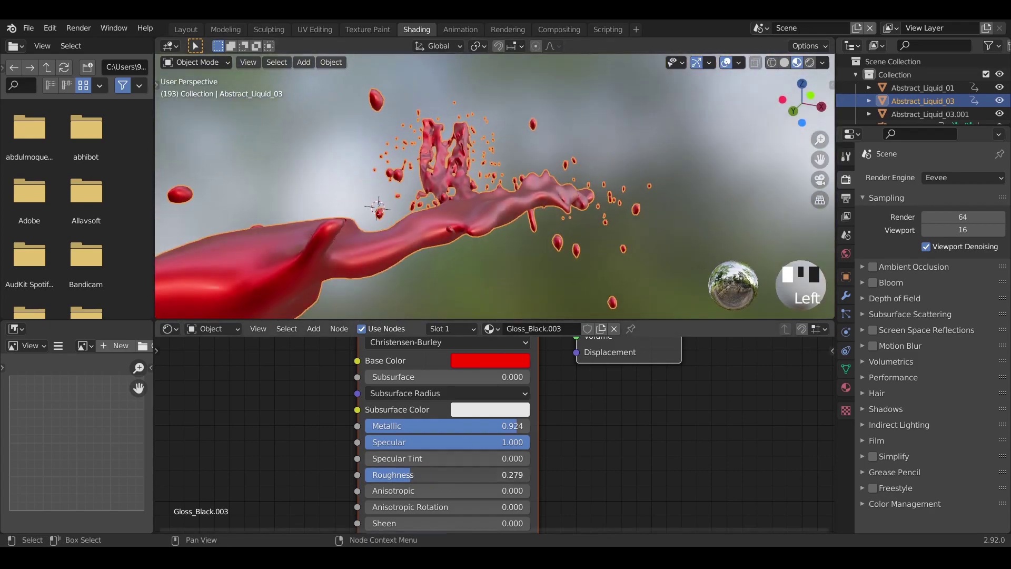
{"action": "left_click_drag", "start_coordinate": [421, 474], "coordinate": [411, 484]}
{"action": "scroll", "coordinate": [412, 485], "scroll_direction": "down", "scroll_amount": 1}
{"action": "scroll", "coordinate": [474, 463], "scroll_direction": "down", "scroll_amount": 3, "text": "shift"}
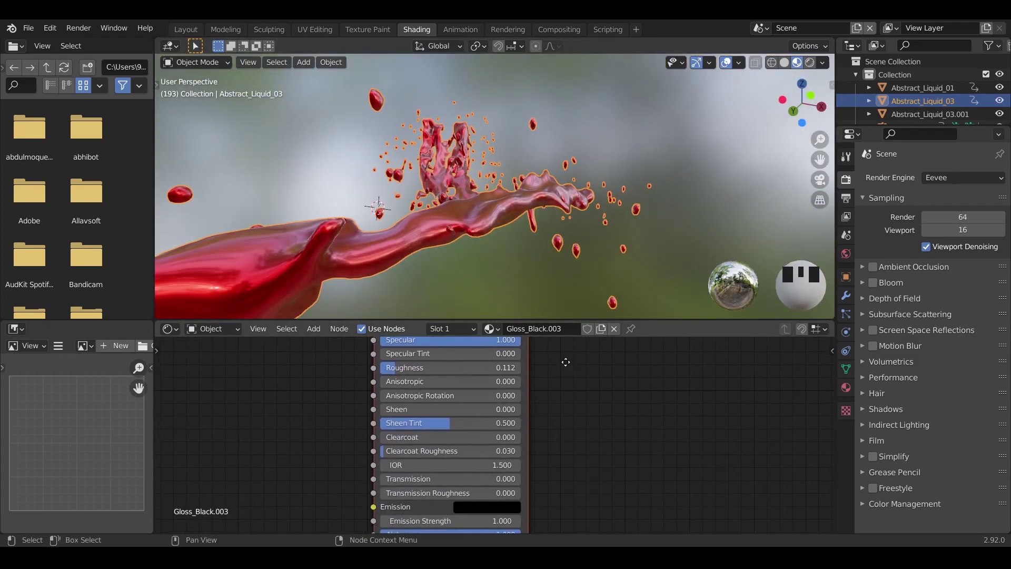
{"action": "scroll", "coordinate": [569, 432], "scroll_direction": "down", "scroll_amount": 4, "text": "shift"}
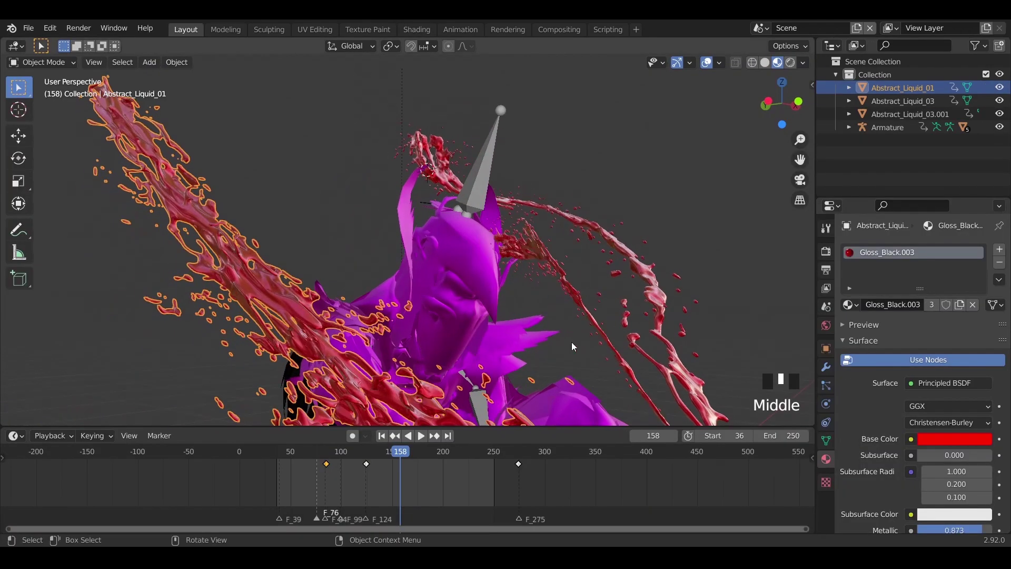
- Play the animation from around frame 84 and inspect the red splashes around the character
{"action": "left_click", "coordinate": [330, 460]}
{"action": "key", "text": "space"}
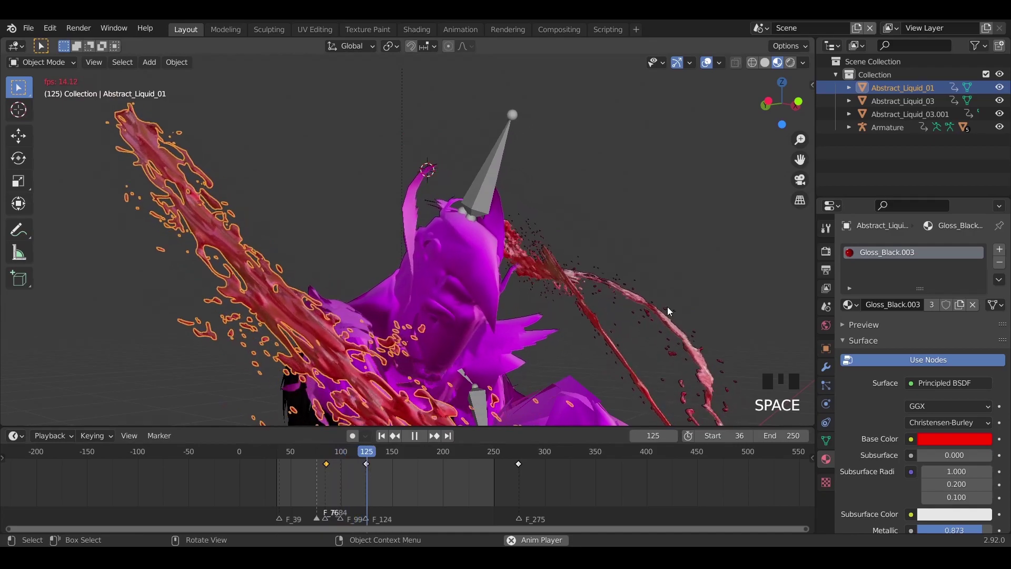
{"action": "middle_click_drag", "start_coordinate": [670, 305], "coordinate": [551, 307]}
{"action": "key", "text": "space"}
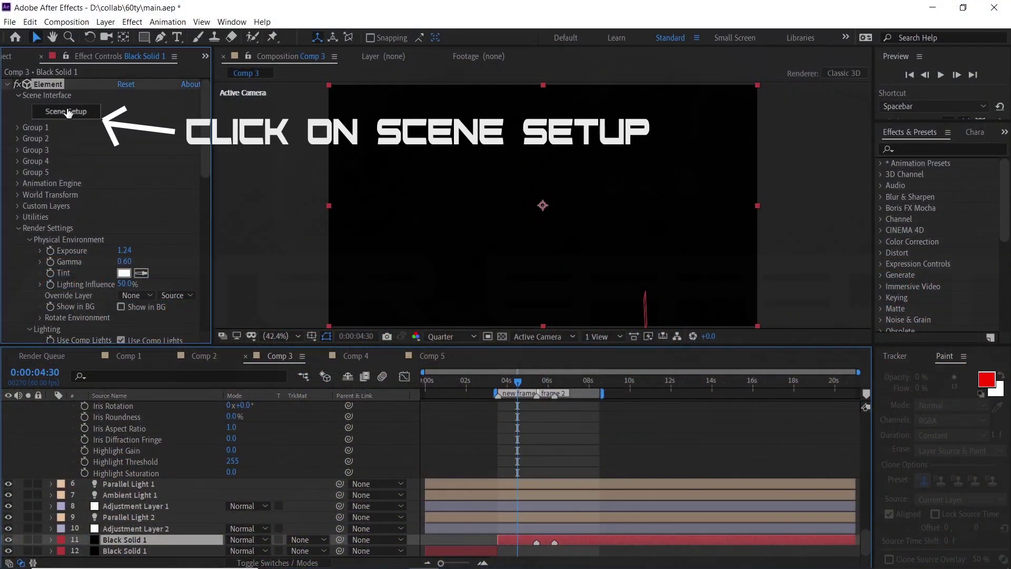
- In After Effects, open the Element Scene Setup of Black Solid 1 in Comp 3 and reset its panel layout
{"action": "left_click", "coordinate": [66, 112]}
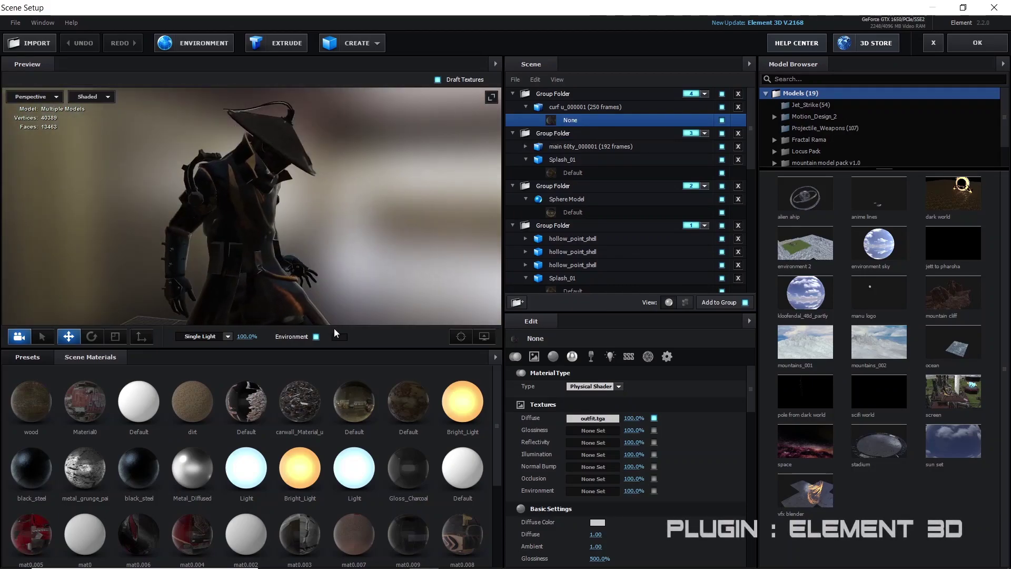
{"action": "left_click", "coordinate": [42, 22]}
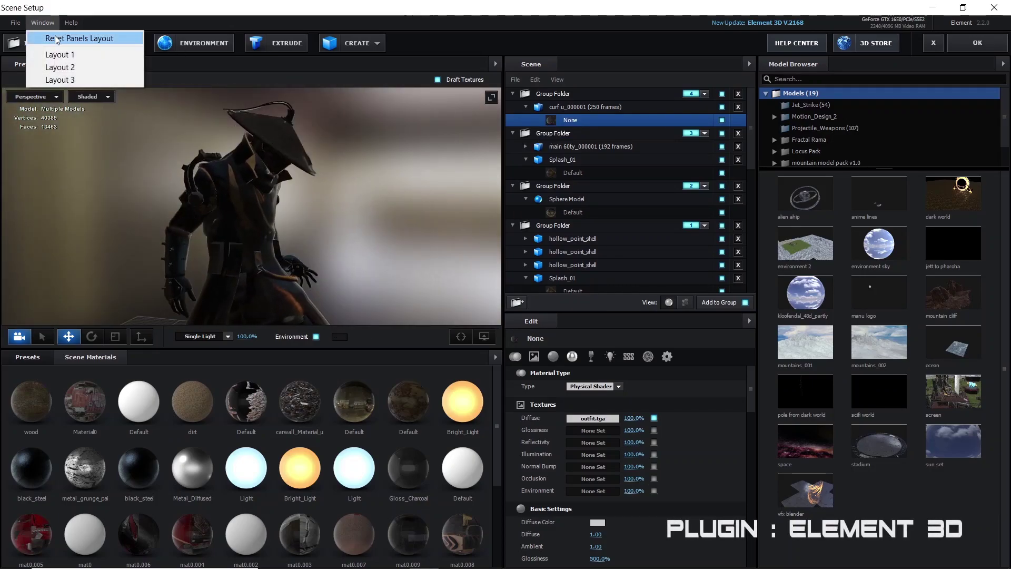
{"action": "left_click", "coordinate": [55, 39]}
- Select the main 60ty_000001 model, collapse the group folders in the scene list and accept the Scene Setup
{"action": "left_click", "coordinate": [368, 194]}
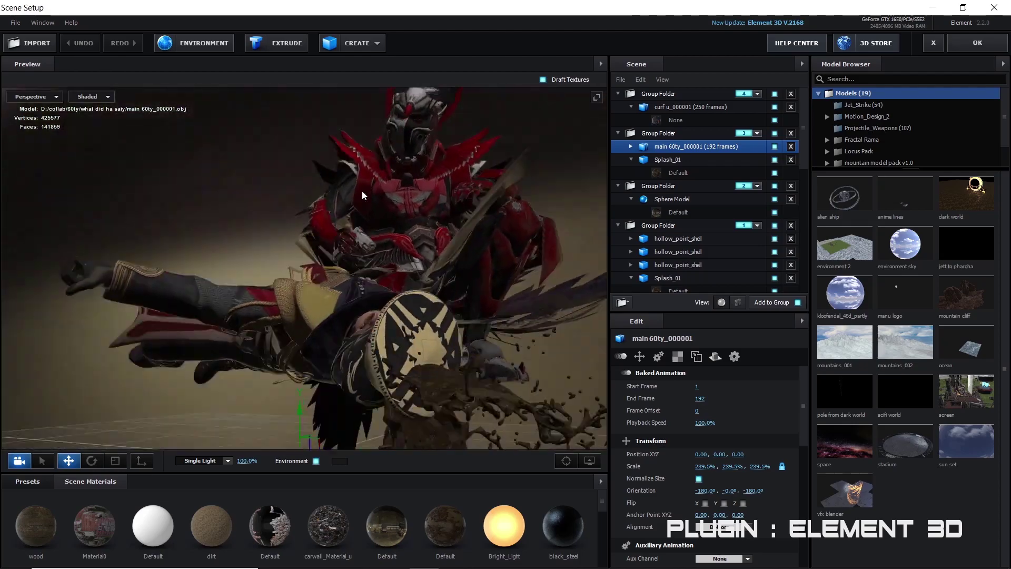
{"action": "key", "text": "Up"}
{"action": "key", "text": "Left"}
{"action": "key", "text": "Down"}
{"action": "key", "text": "Down"}
{"action": "key", "text": "Down"}
{"action": "key", "text": "Down"}
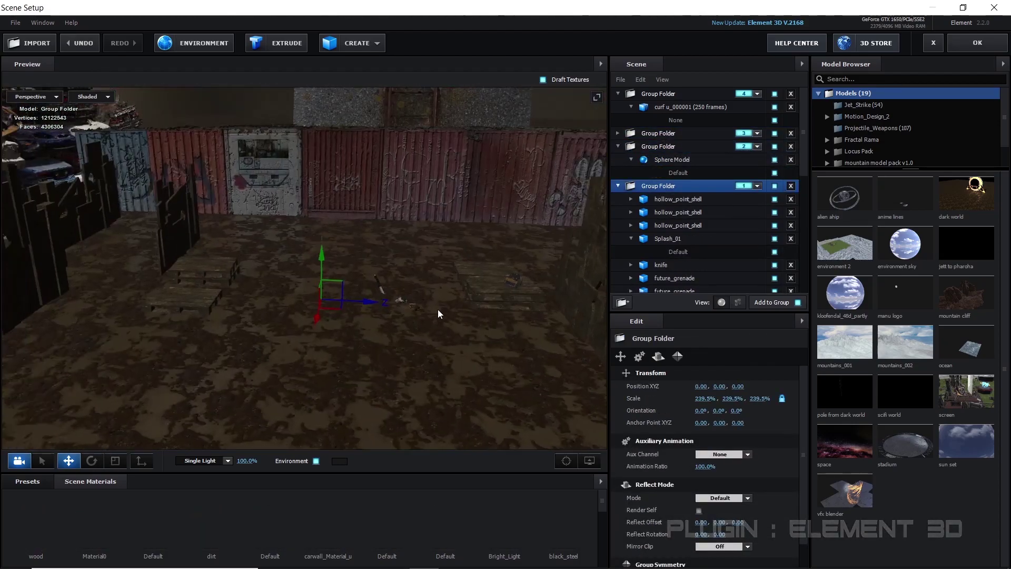
{"action": "key", "text": "Left"}
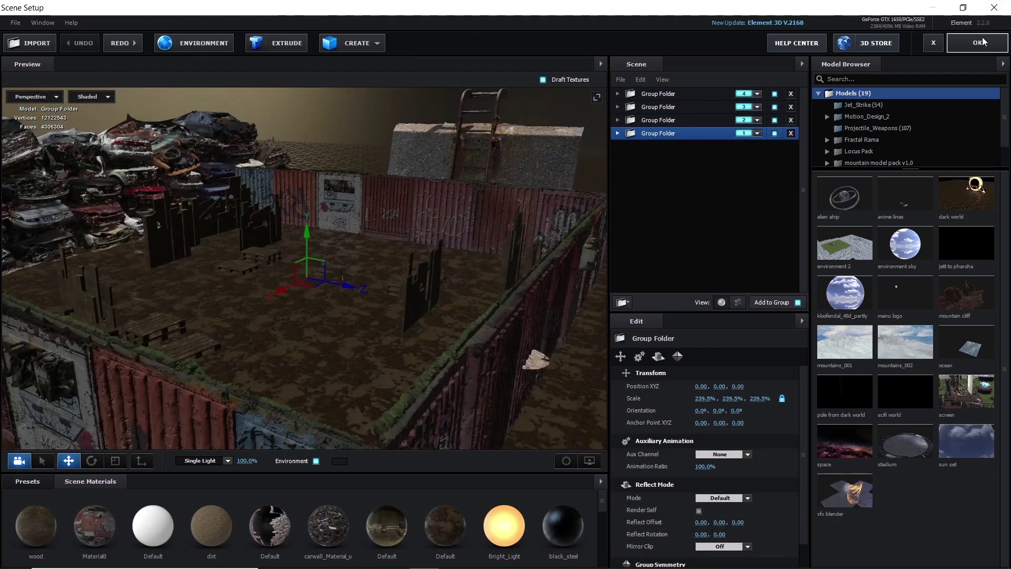
{"action": "left_click", "coordinate": [981, 43]}
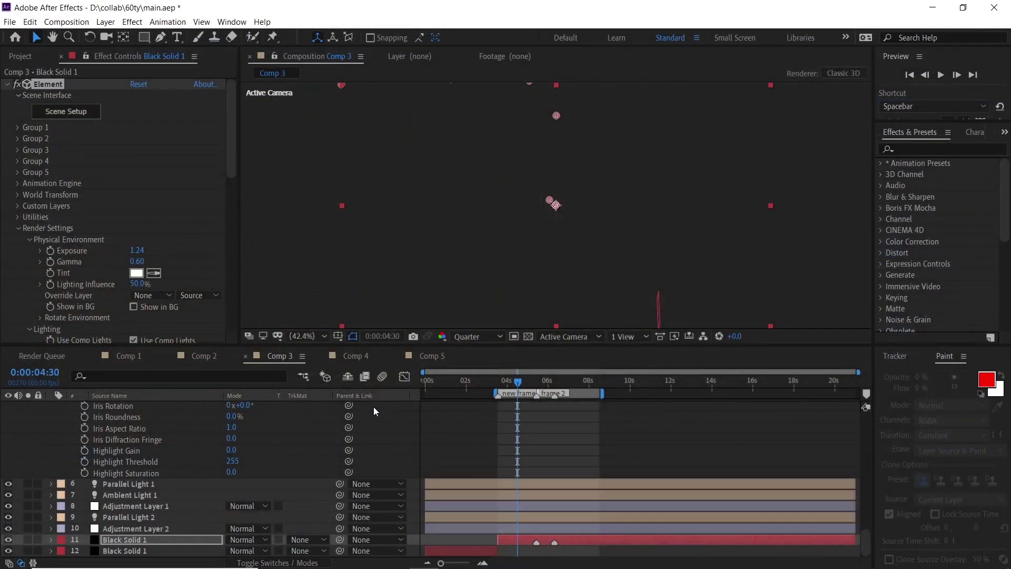
- Open Comp 5, inspect the scene from Custom View 1, and return to the Active Camera view
{"action": "left_click", "coordinate": [340, 358]}
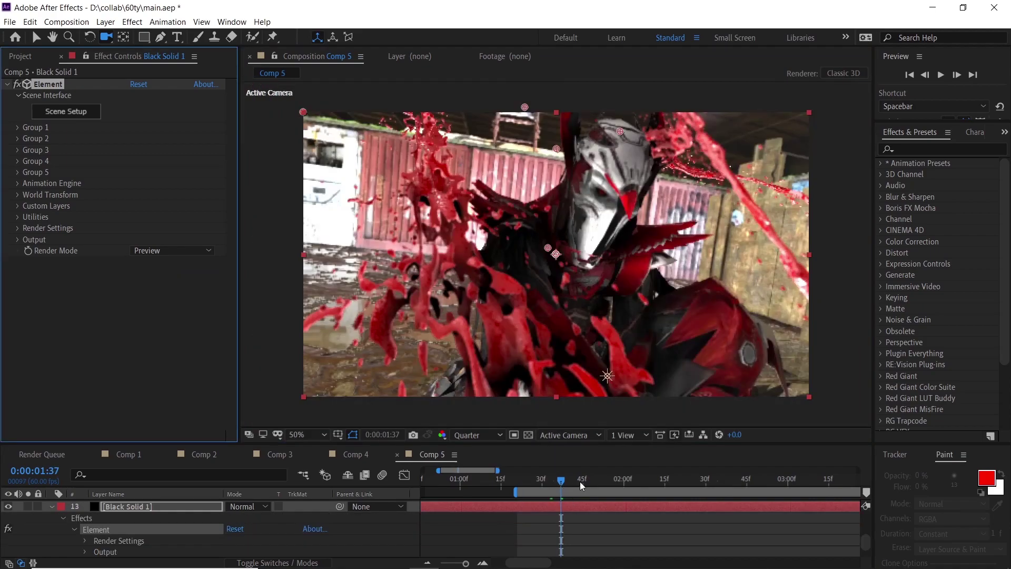
{"action": "key", "text": "F11"}
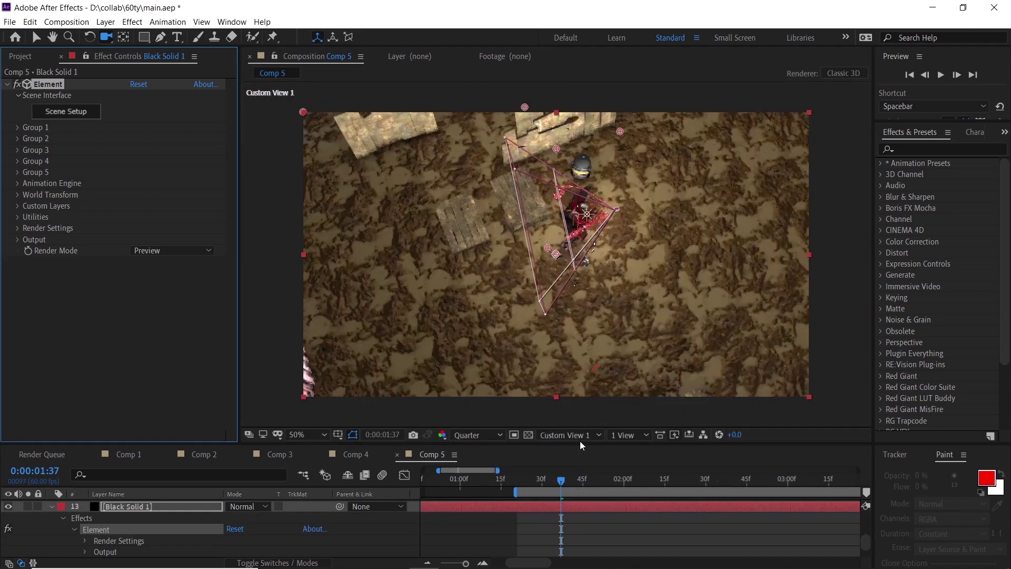
{"action": "left_click", "coordinate": [686, 522]}
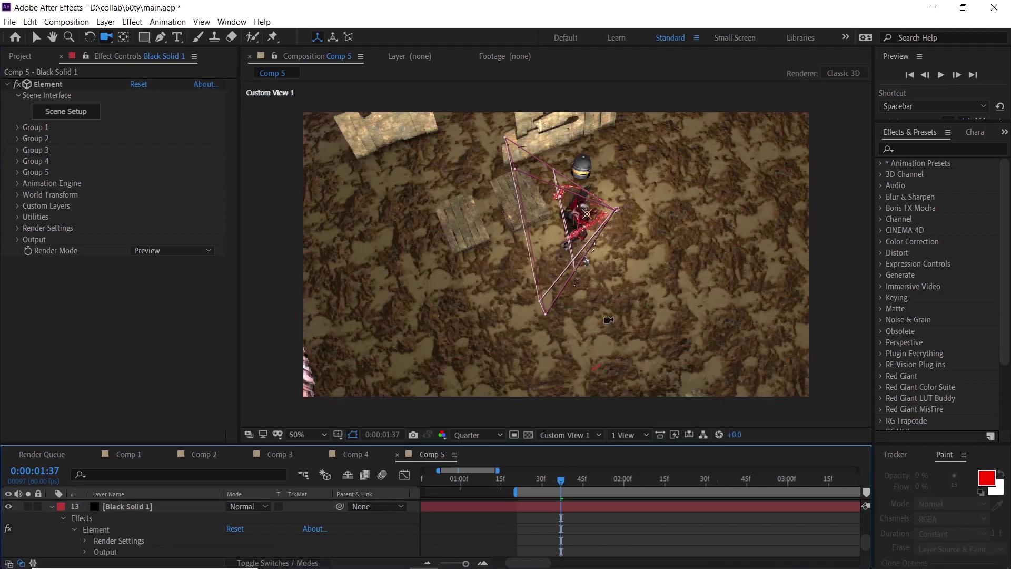
{"action": "left_click", "coordinate": [571, 435]}
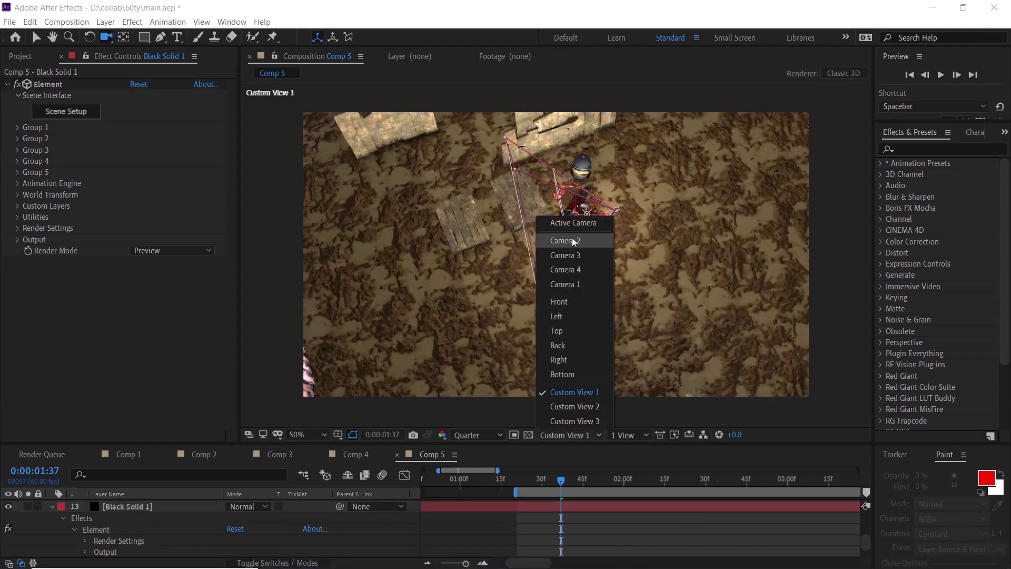
{"action": "left_click", "coordinate": [574, 222]}
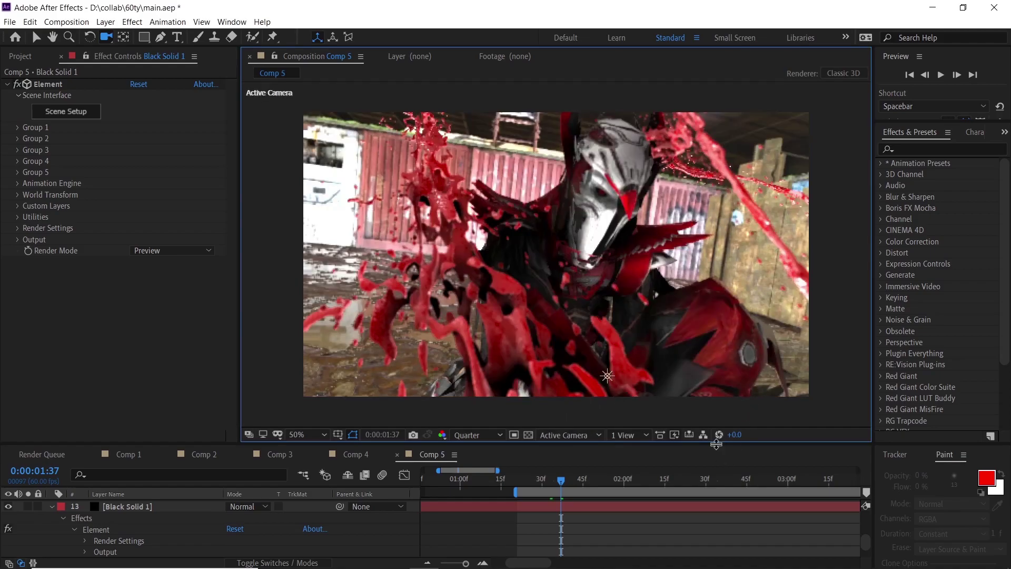
- Enlarge the Comp 5 timeline and reveal only the keyframed properties of all layers, leaving no layer selected
{"action": "left_click_drag", "start_coordinate": [716, 444], "coordinate": [707, 90]}
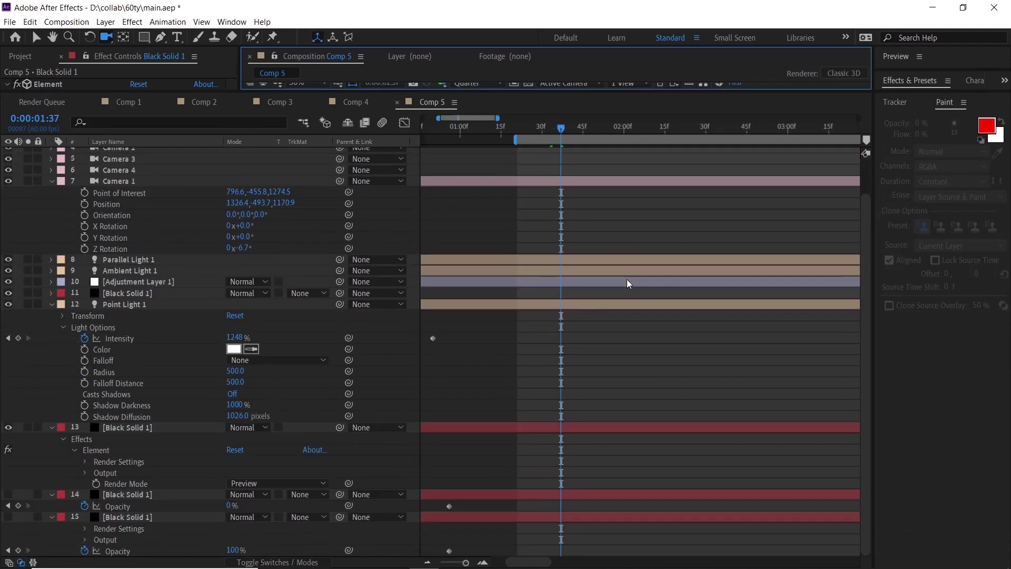
{"action": "scroll", "coordinate": [612, 297], "scroll_direction": "up", "scroll_amount": 2}
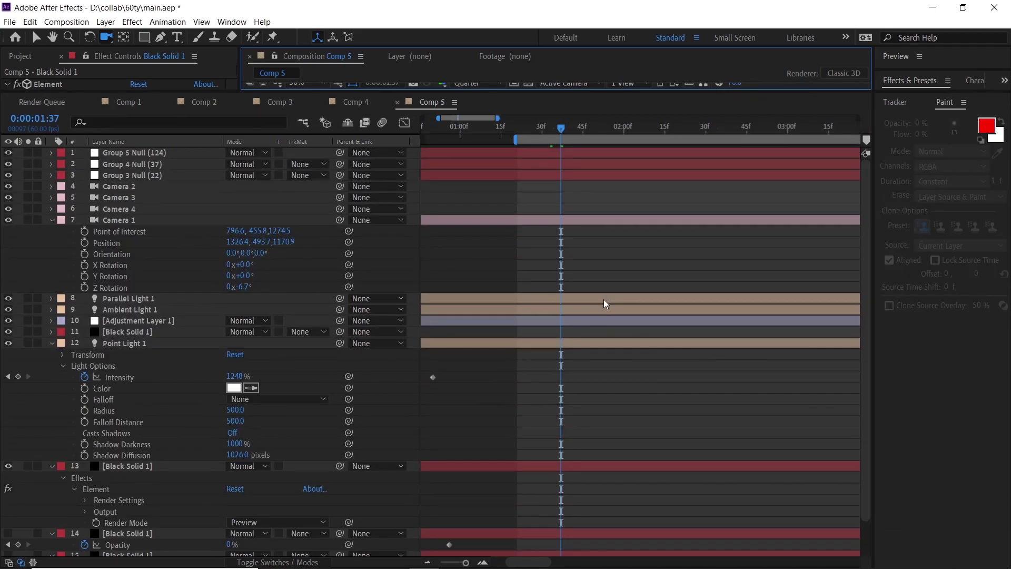
{"action": "key", "text": "ctrl+a"}
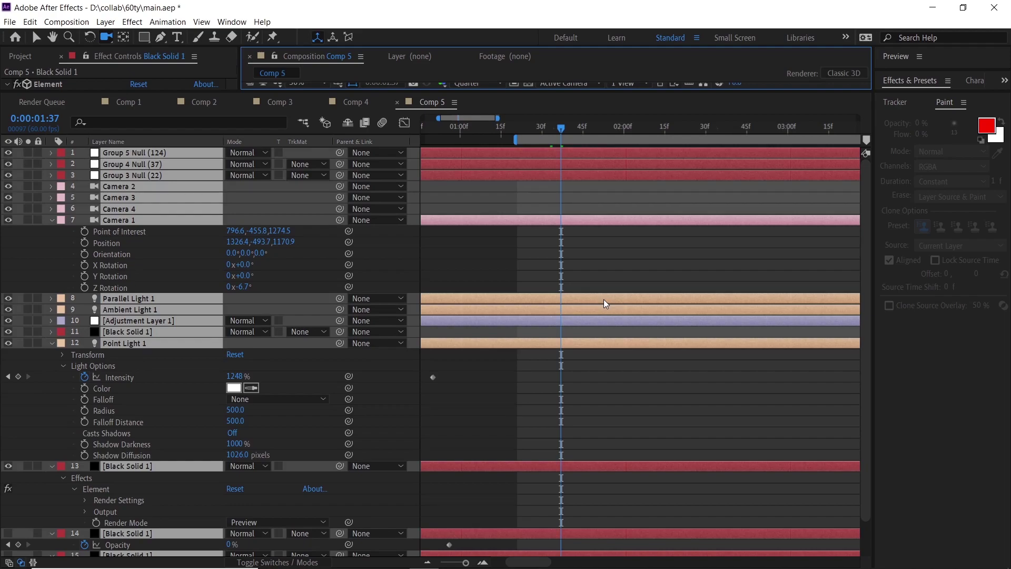
{"action": "key", "text": "ctrl+grave"}
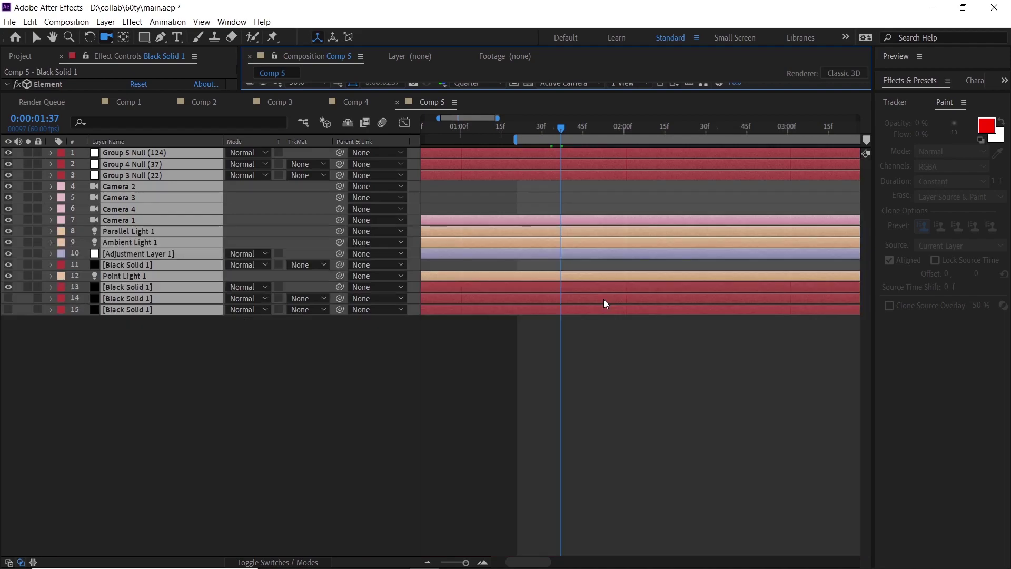
{"action": "key", "text": "u"}
{"action": "key", "text": "u"}
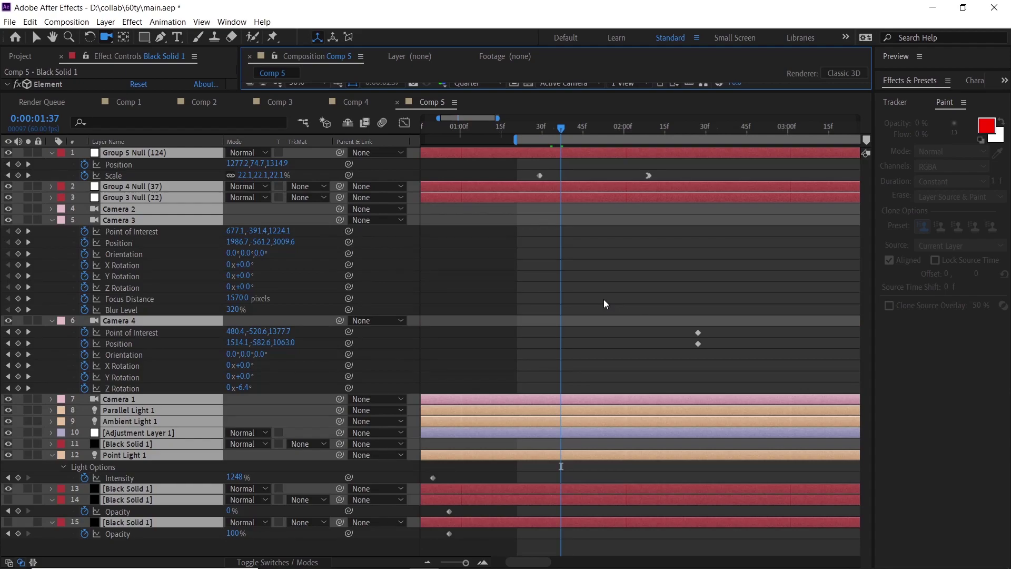
{"action": "left_click", "coordinate": [540, 269]}
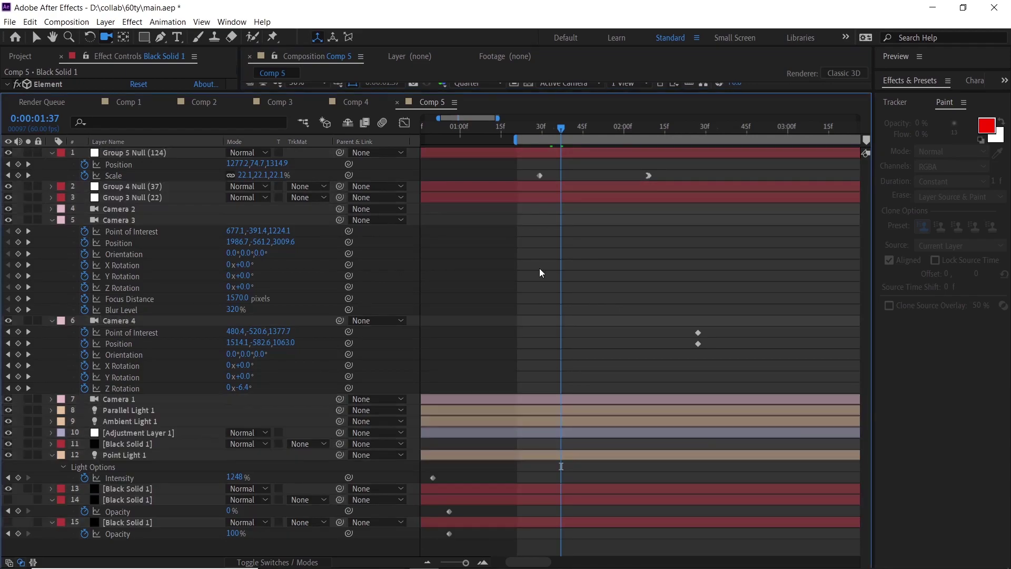